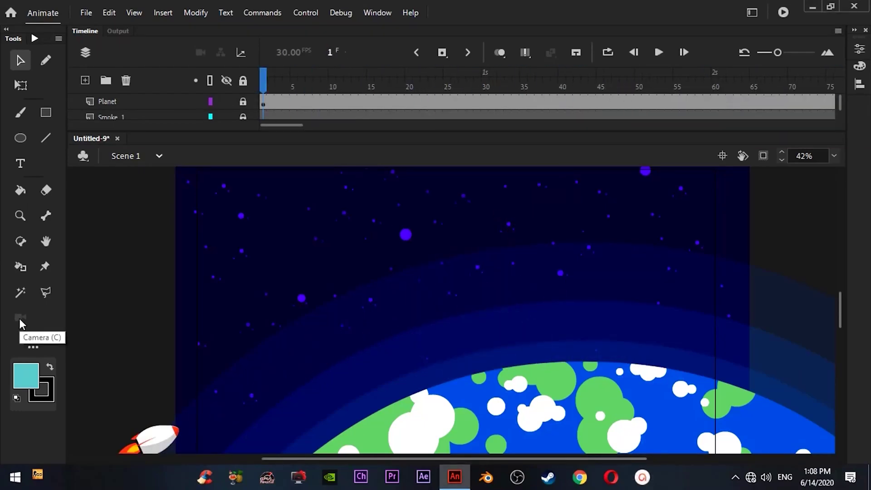
Step: Add a camera layer to the space scene and nudge the camera zoom slightly inward
{"action": "key", "text": "ctrl+j"}
{"action": "left_click", "coordinate": [457, 335]}
{"action": "left_click", "coordinate": [21, 318]}
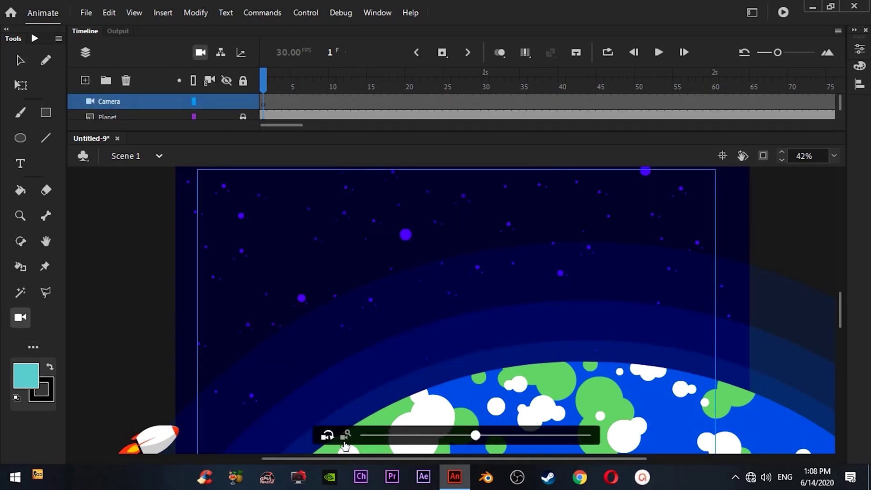
{"action": "left_click", "coordinate": [345, 436]}
{"action": "left_click_drag", "start_coordinate": [476, 435], "coordinate": [479, 439]}
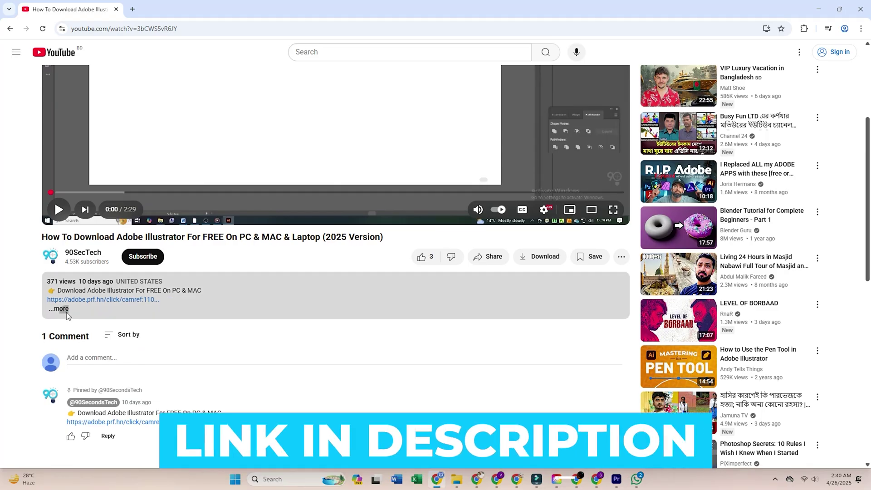
Step: Open the Adobe download link from the video description, then scale the night background to fill the stage
{"action": "left_click", "coordinate": [60, 309]}
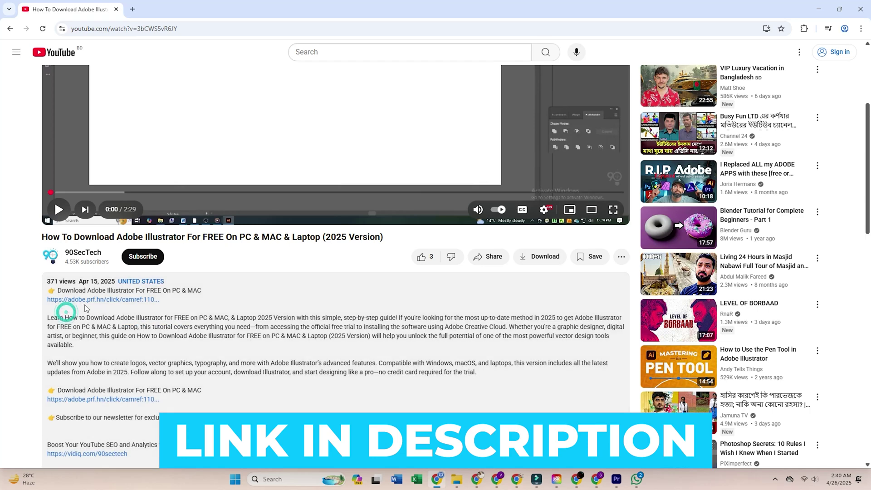
{"action": "left_click", "coordinate": [118, 300]}
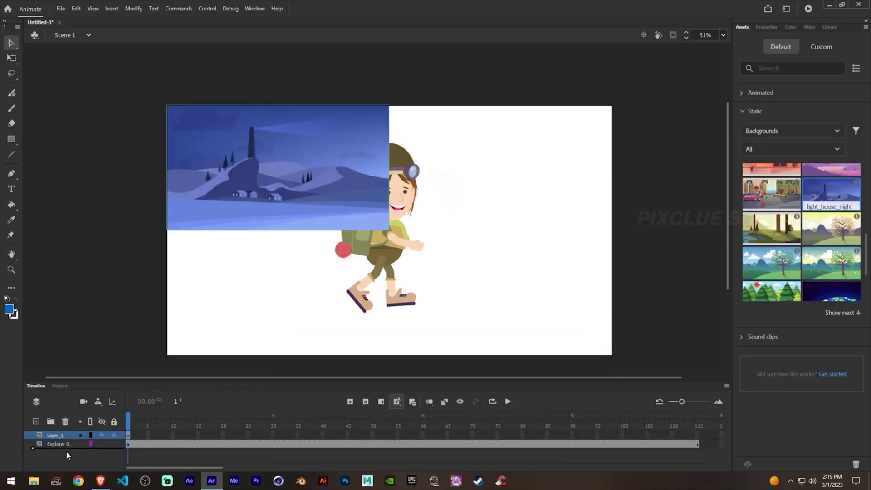
{"action": "key", "text": "q"}
{"action": "left_click_drag", "start_coordinate": [388, 230], "coordinate": [620, 361]}
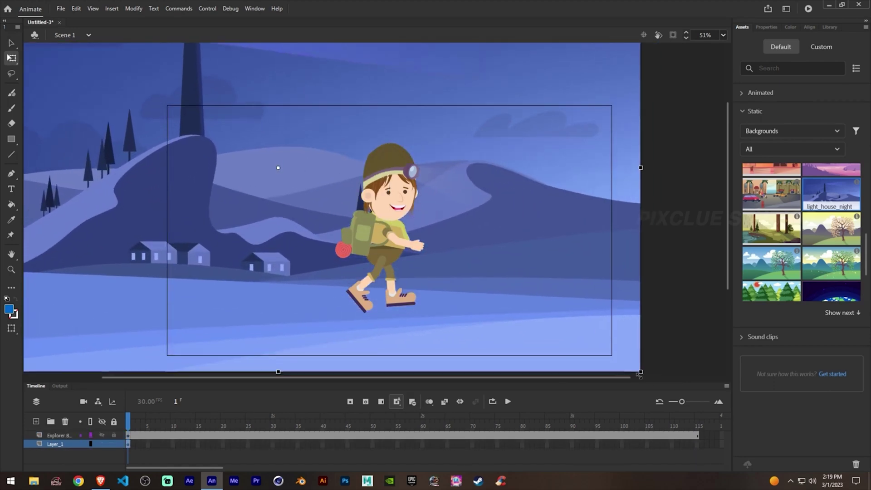
{"action": "key", "text": "ctrl+minus"}
{"action": "left_click_drag", "start_coordinate": [501, 308], "coordinate": [529, 301]}
{"action": "left_click_drag", "start_coordinate": [290, 260], "coordinate": [425, 255]}
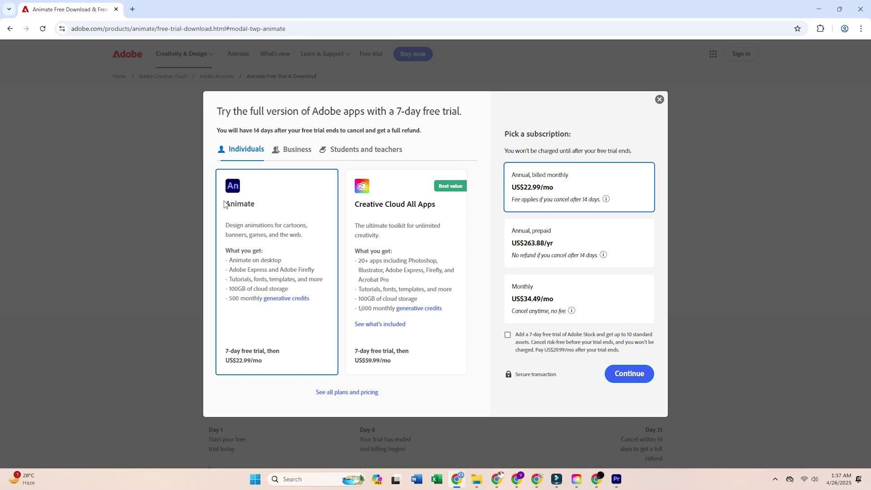
Step: Pick the Creative Cloud All Apps trial plan and continue to checkout
{"action": "left_click", "coordinate": [385, 189]}
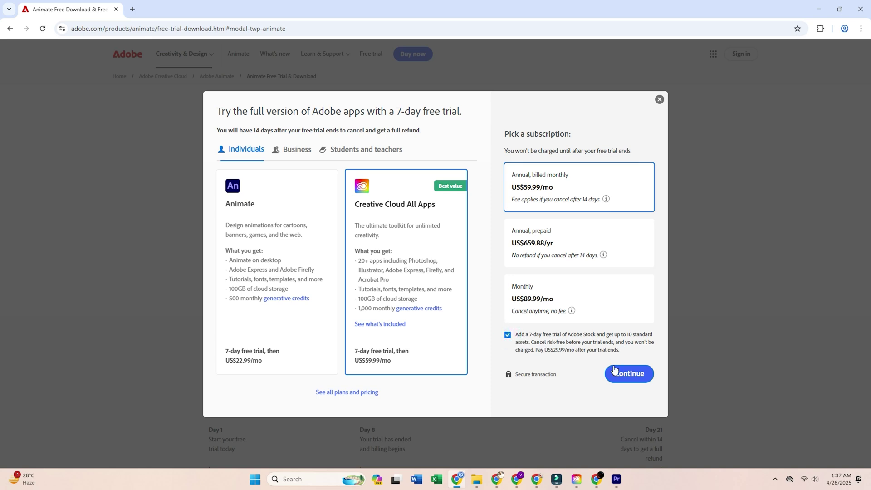
{"action": "left_click", "coordinate": [636, 380]}
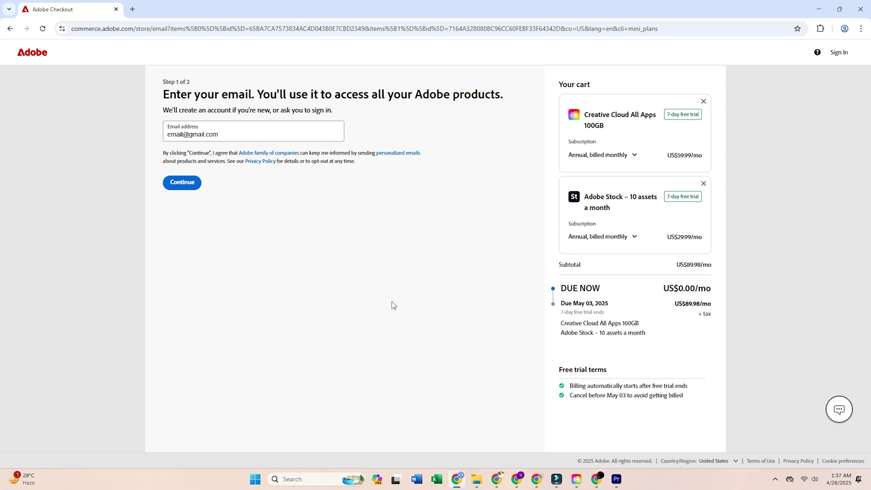
Step: Confirm the account email address and continue to the payment details
{"action": "left_click", "coordinate": [262, 136]}
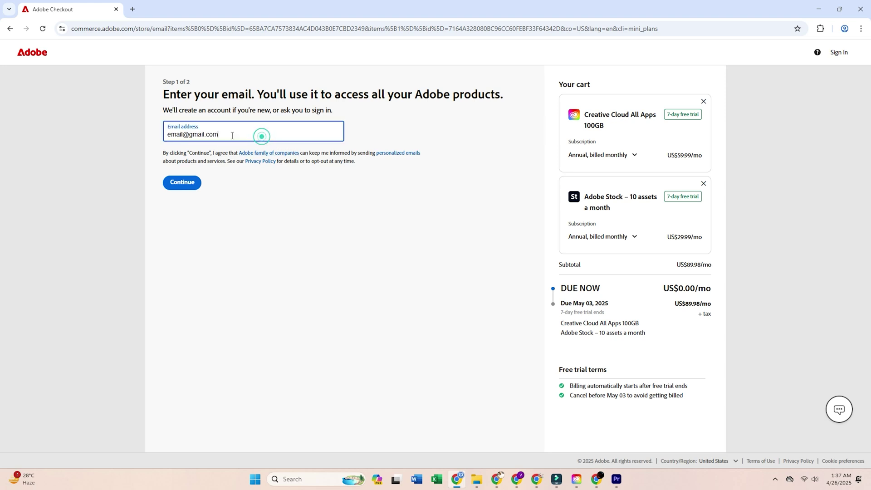
{"action": "left_click", "coordinate": [199, 185]}
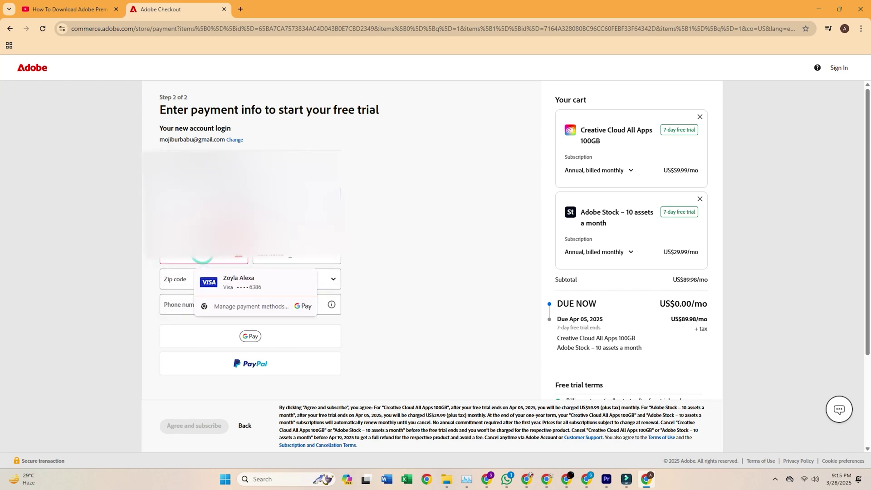
Step: Fill the Credit/Debit payment form from the saved Visa card
{"action": "left_click", "coordinate": [252, 255]}
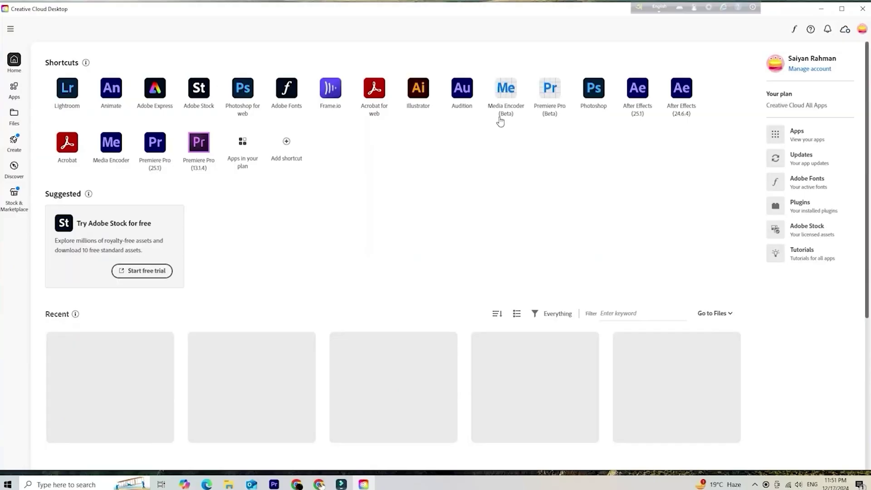
{"action": "scroll", "coordinate": [536, 131], "scroll_direction": "down", "scroll_amount": 2}
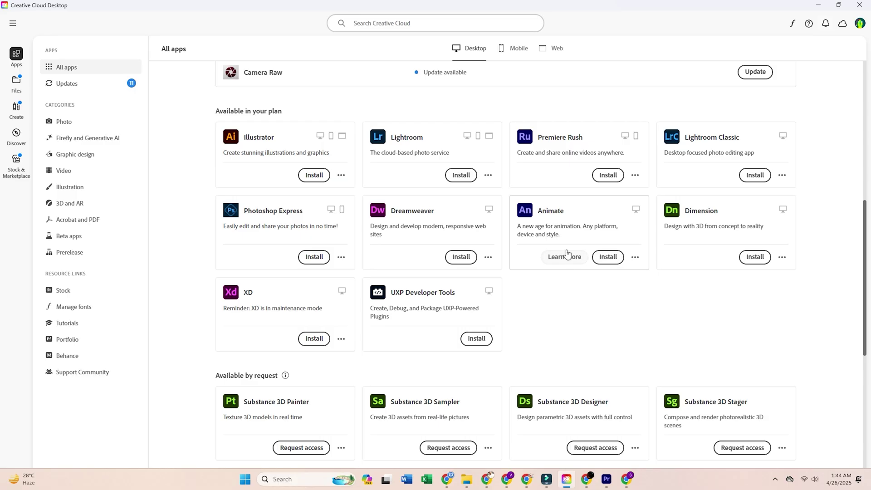
Step: Install Animate from the Available in your plan list
{"action": "left_click", "coordinate": [604, 259]}
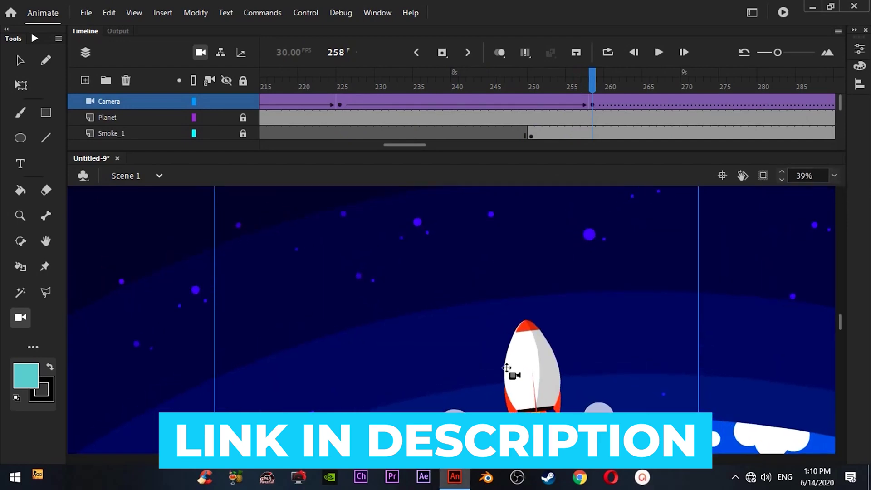
Step: Scrub to frames 280 and 367, play the rocket animation, then run Control > Test
{"action": "mouse_move", "coordinate": [592, 102]}
{"action": "left_mouse_down"}
{"action": "mouse_move", "coordinate": [763, 107]}
{"action": "mouse_move", "coordinate": [545, 106]}
{"action": "left_mouse_up"}
{"action": "left_click_drag", "start_coordinate": [477, 436], "coordinate": [478, 437]}
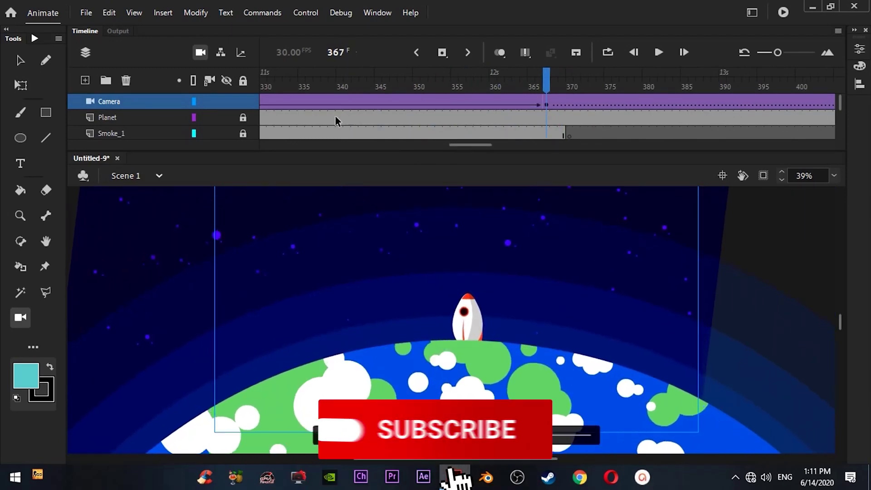
{"action": "key", "text": "Return"}
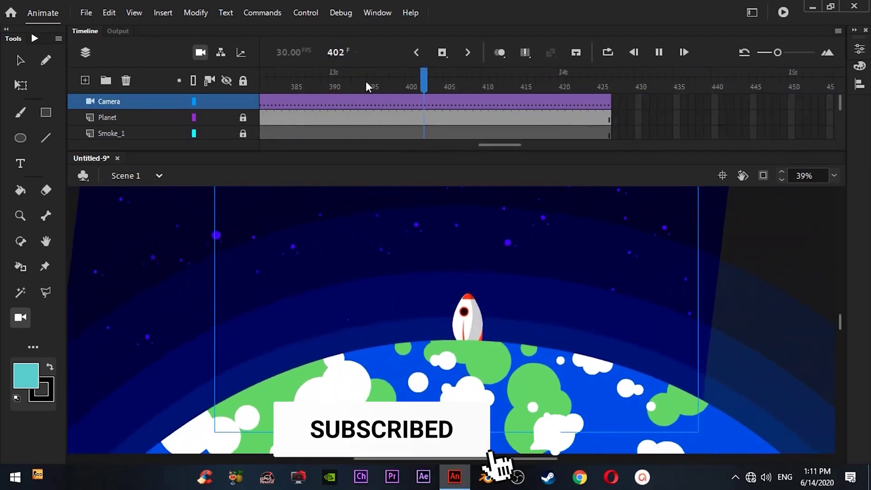
{"action": "left_click", "coordinate": [306, 13]}
{"action": "left_click", "coordinate": [332, 135]}
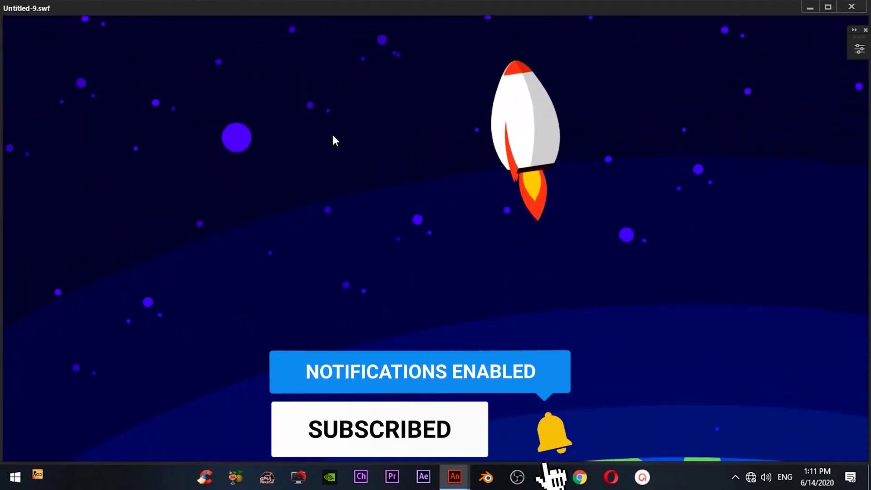